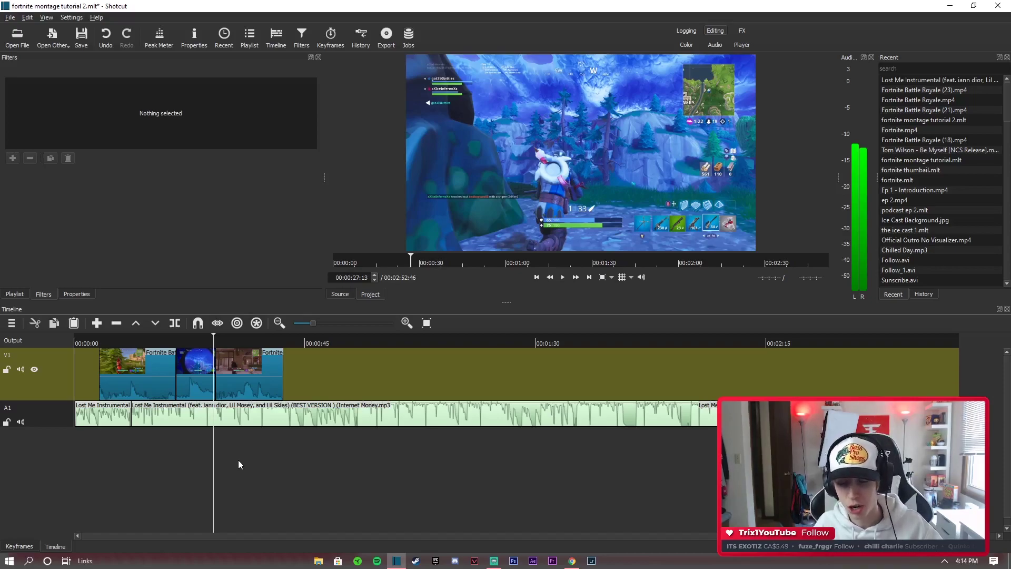
left_click(126, 380)
left_click(132, 341)
left_click_drag(129, 343, 103, 337)
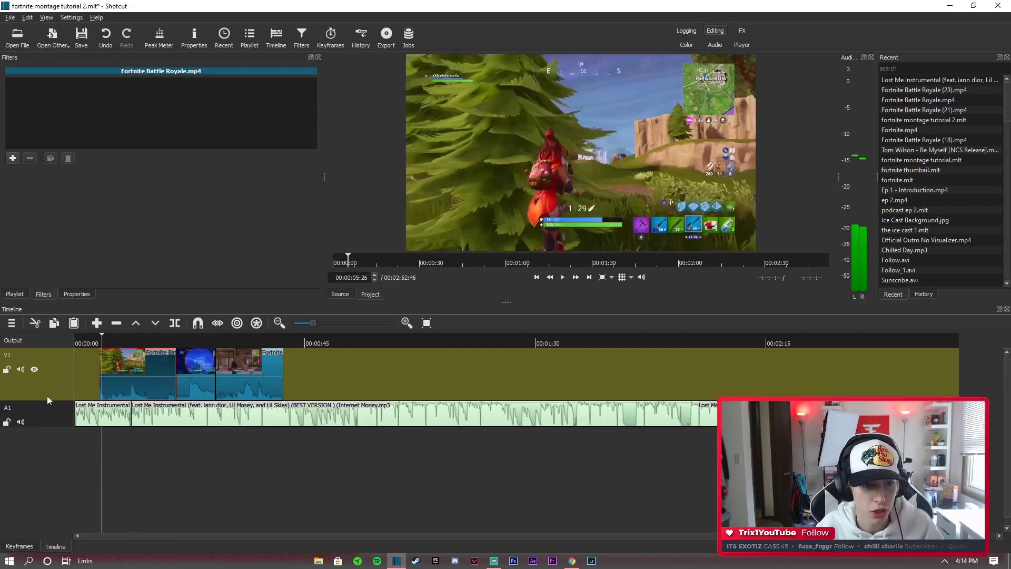
Step: Split the second music segment on track A1 at 00:00:16:51, and undo the split
left_click(161, 419)
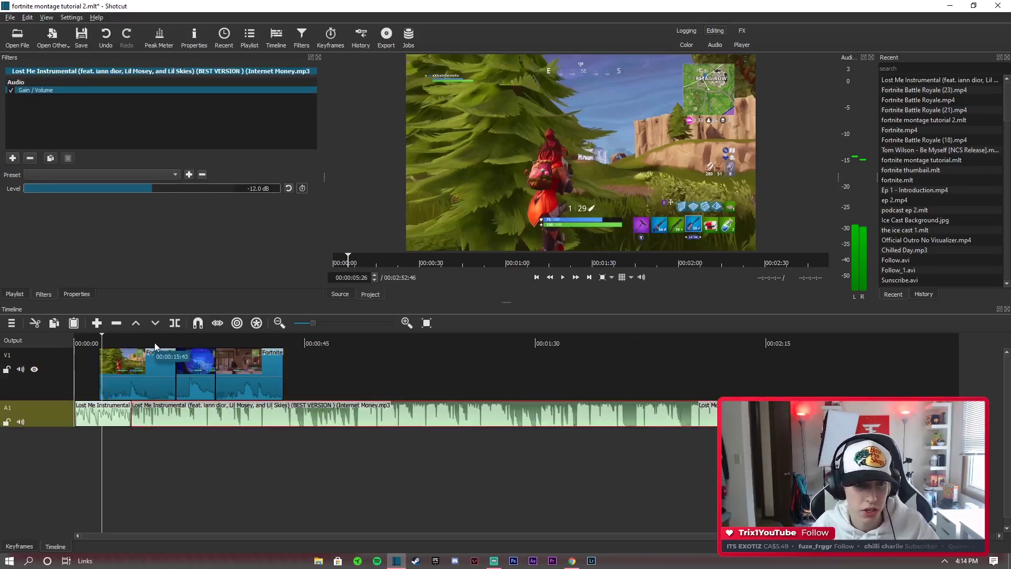
left_click(160, 341)
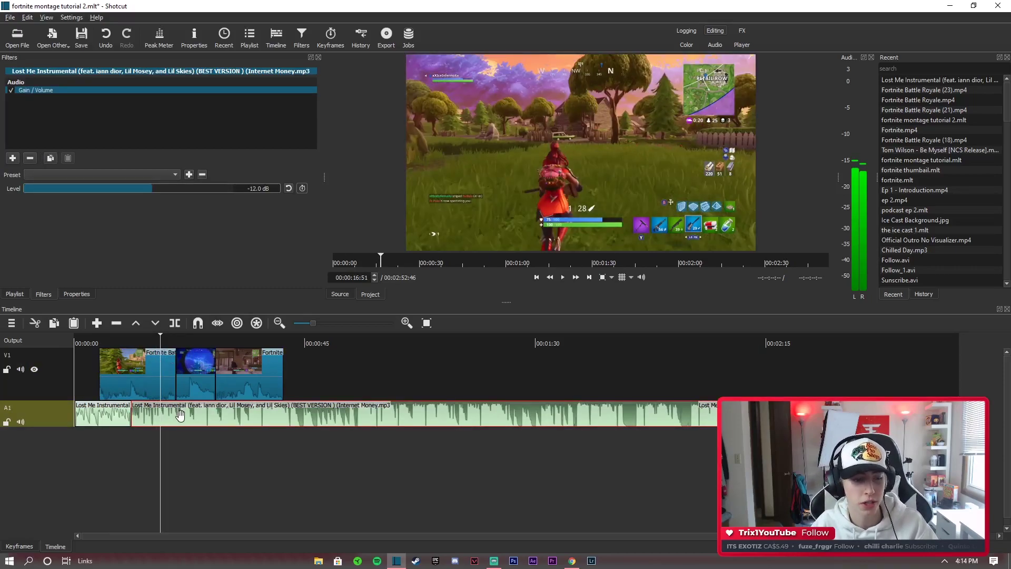
key("s")
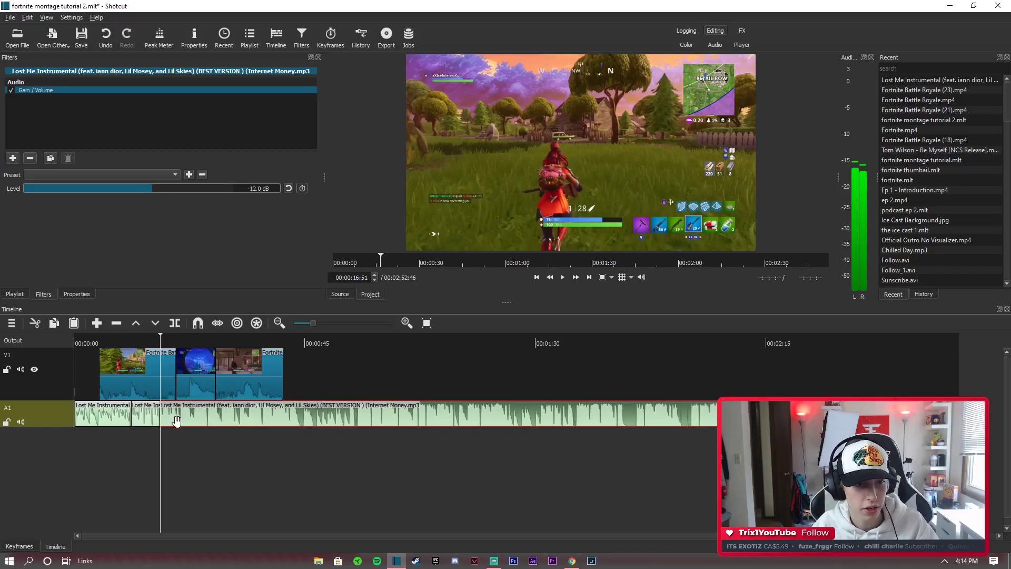
left_click(179, 342)
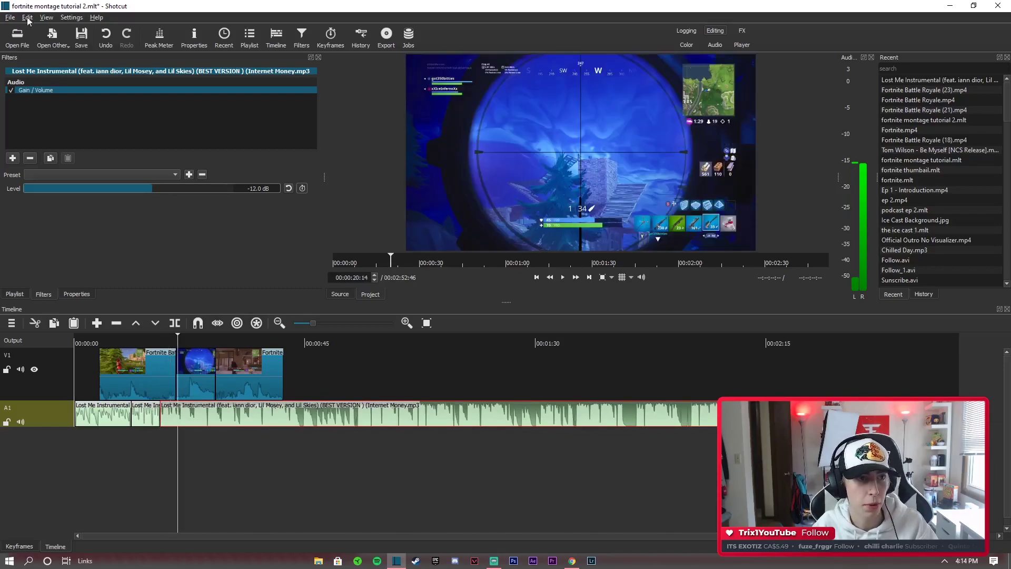
left_click(28, 18)
left_click(42, 26)
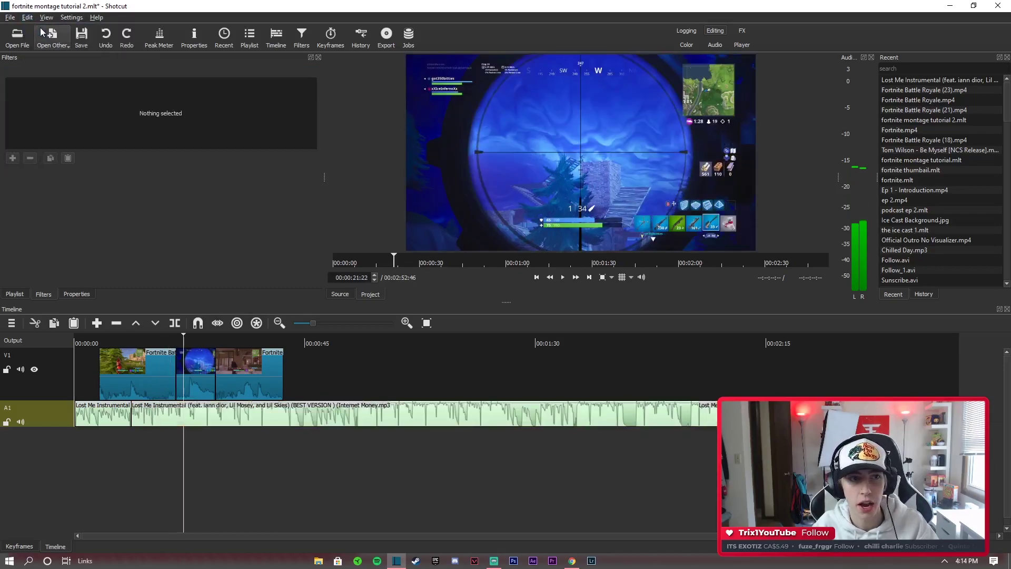
Step: Play the montage from the start, trim the end of the first gameplay clip at about 00:00:16, and remove the gap after it
left_click(127, 388)
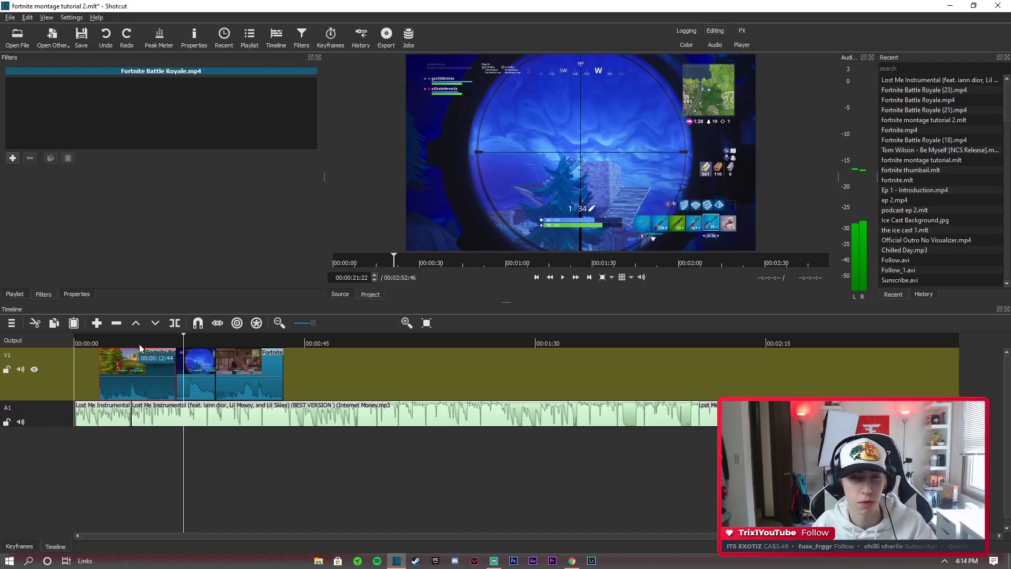
left_click(96, 342)
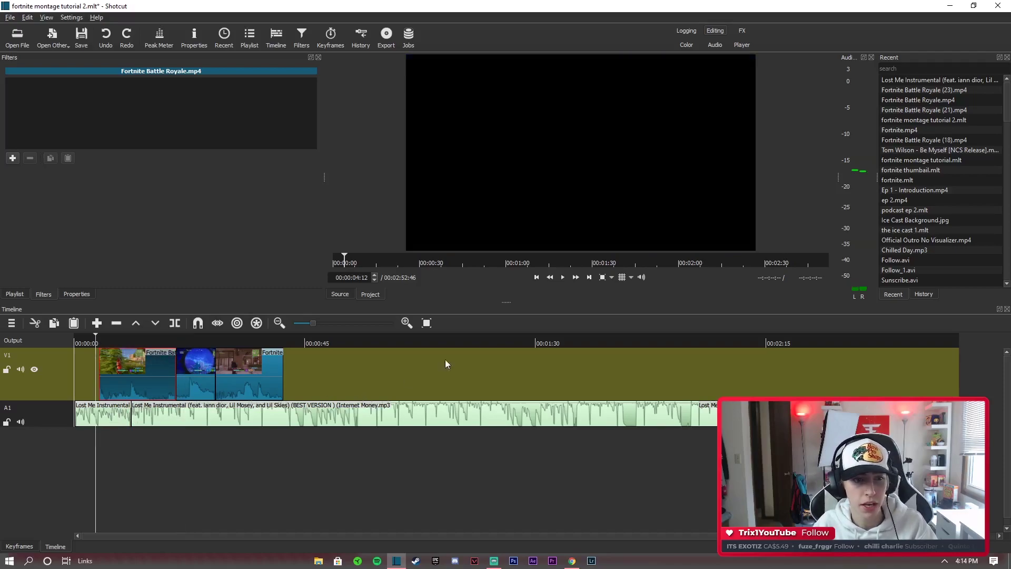
left_click(563, 278)
left_click_drag(94, 342, 74, 343)
left_click(562, 277)
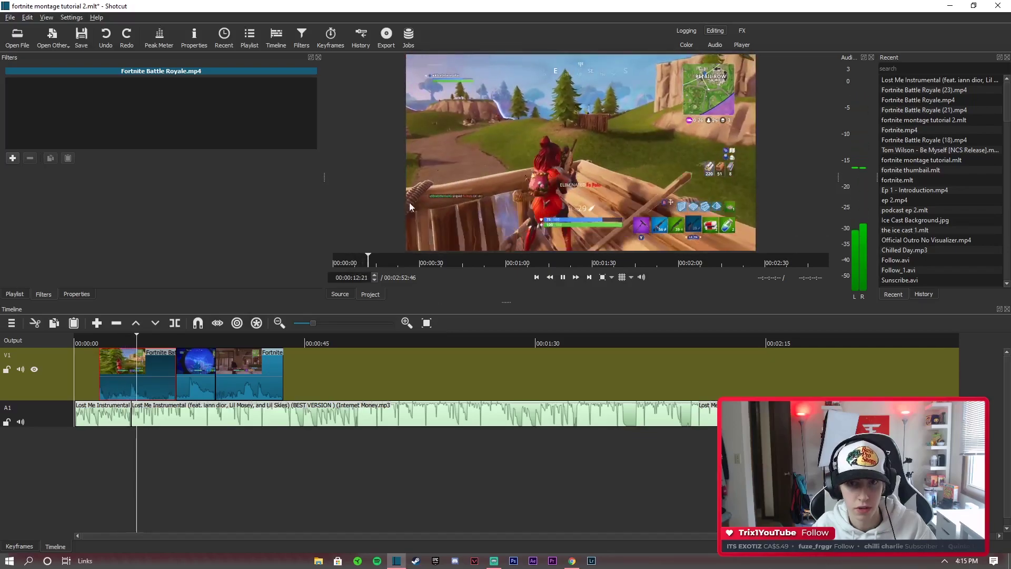
left_click(564, 277)
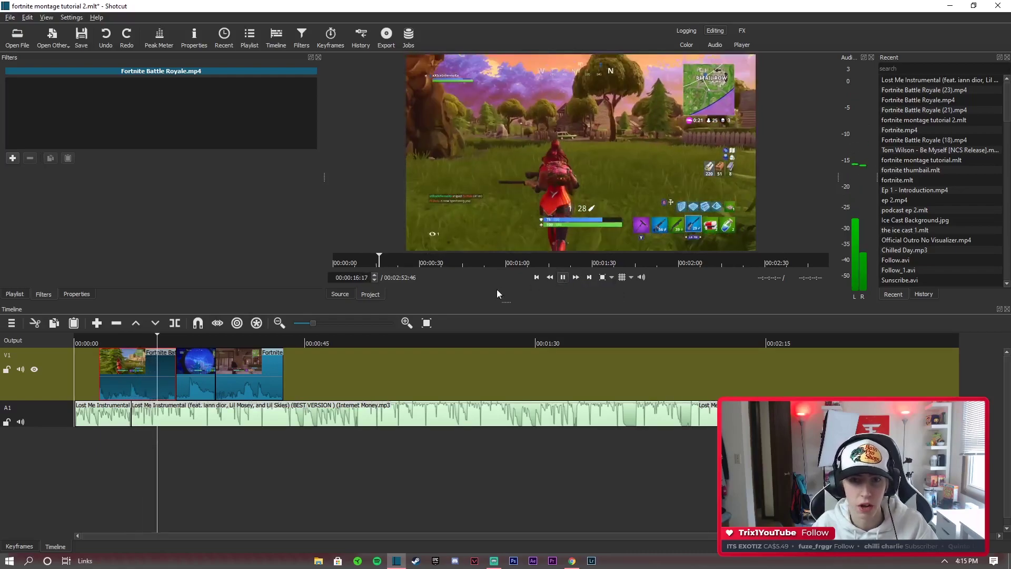
left_click_drag(164, 382, 148, 386)
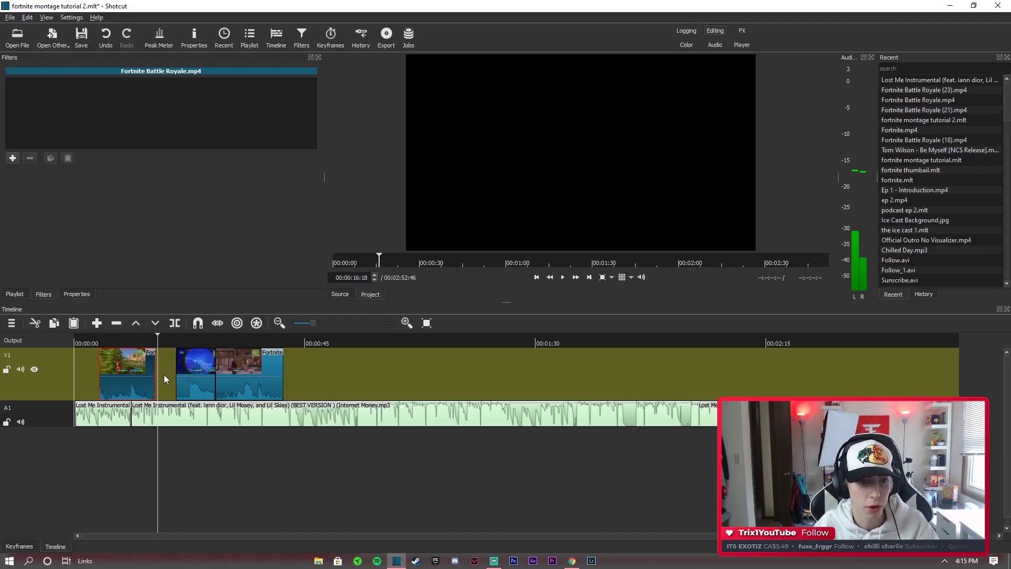
right_click(163, 374)
left_click(179, 381)
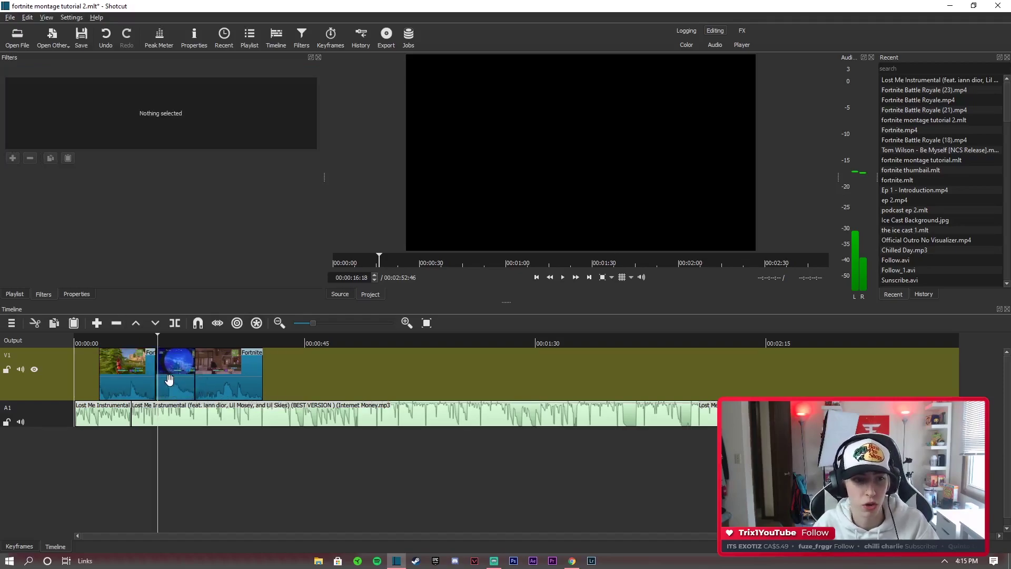
Step: Overlap the second gameplay clip onto the end of the first clip by about 2 seconds to create a transition
left_click_drag(161, 340, 170, 343)
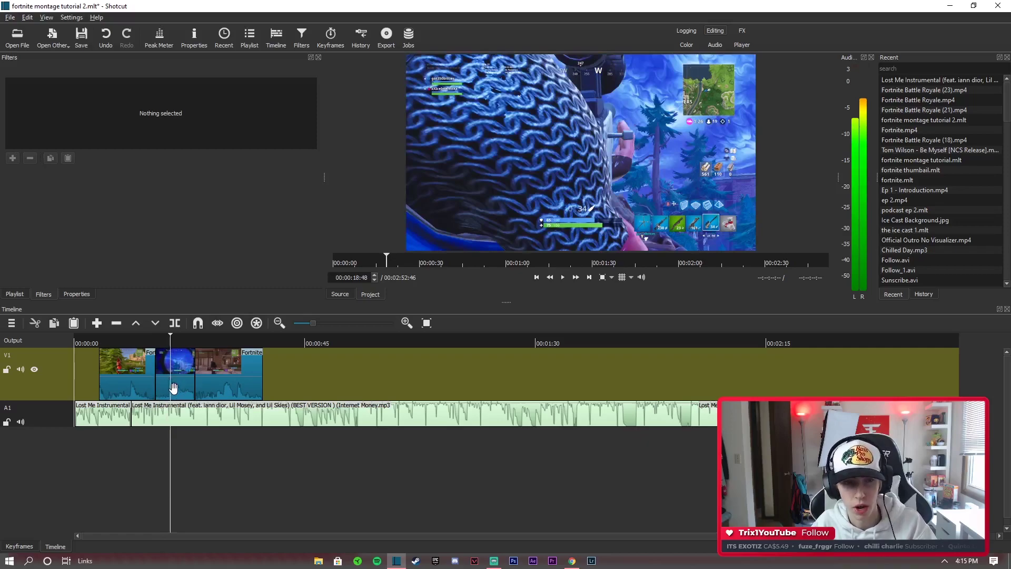
left_click(173, 394)
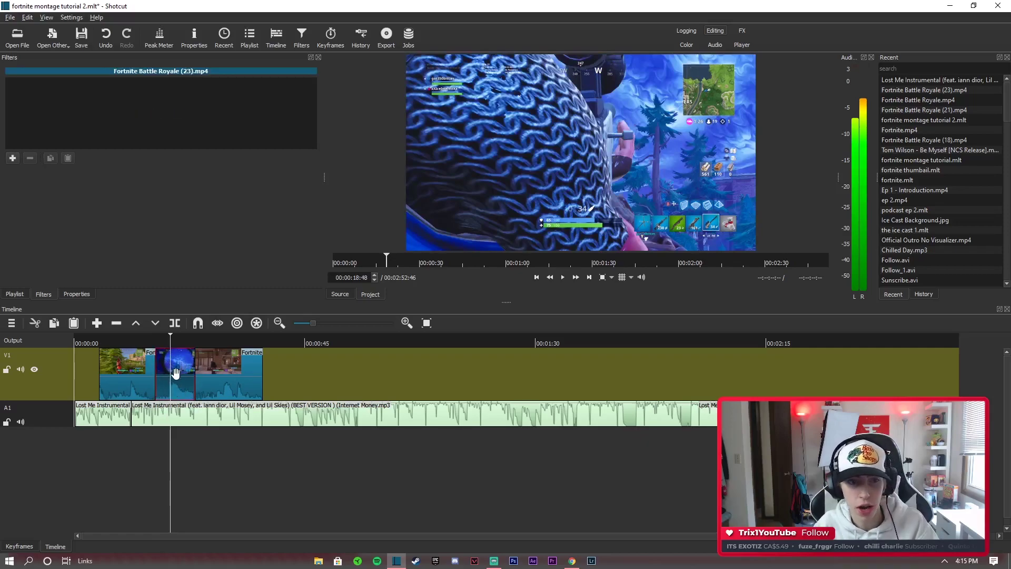
mouse_move(176, 373)
left_mouse_down()
mouse_move(139, 379)
mouse_move(160, 381)
left_mouse_up()
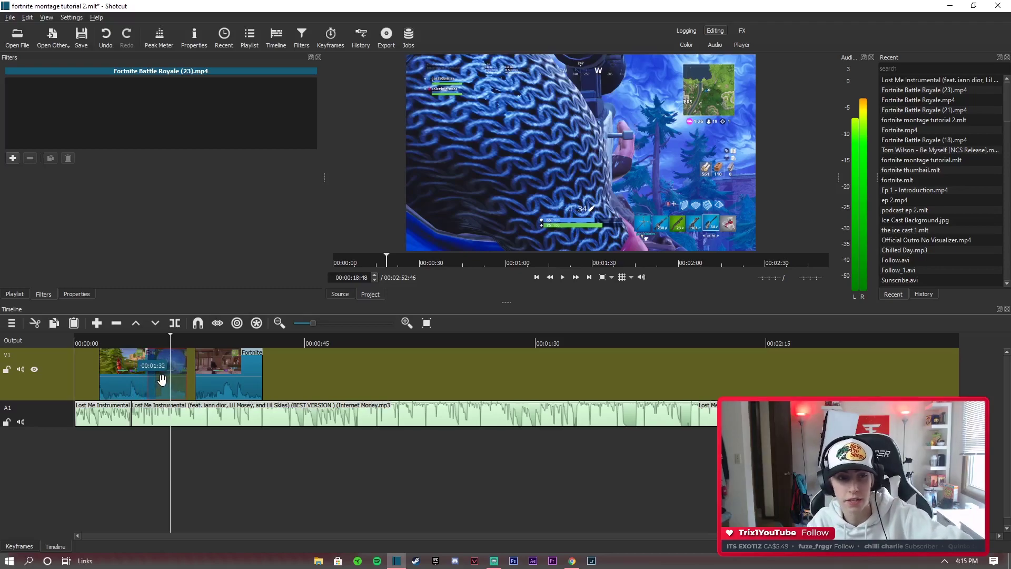
left_click_drag(162, 379, 159, 379)
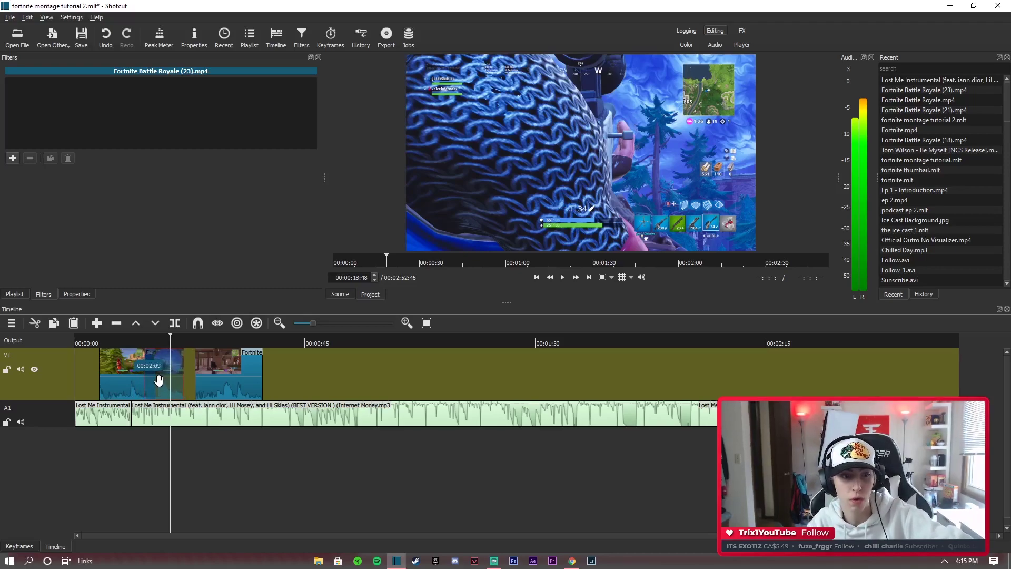
left_click_drag(158, 379, 160, 380)
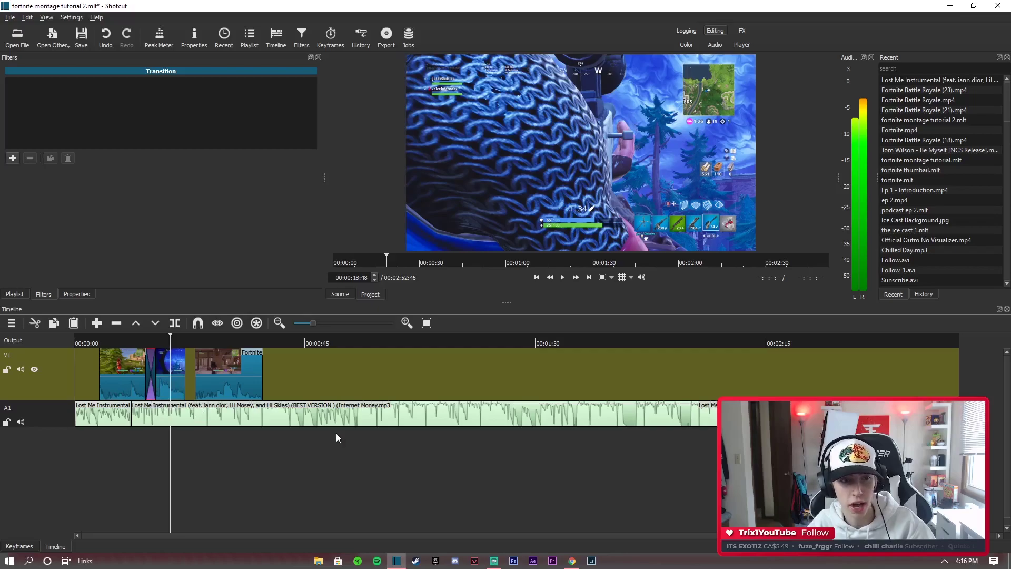
Step: Set the video type of the transition between the first two gameplay clips to Iris Box
left_click(316, 416)
left_click(247, 392)
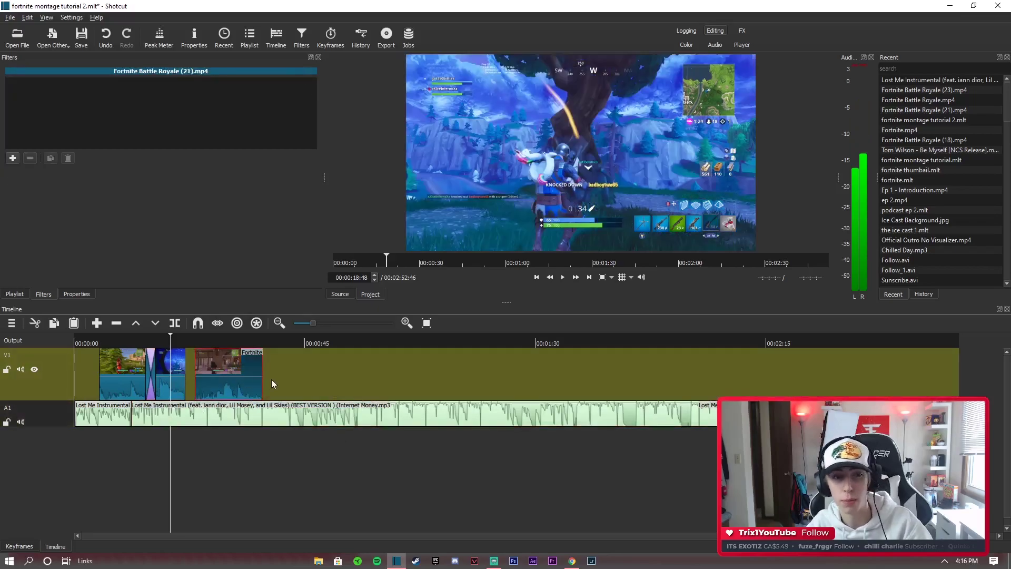
left_click(150, 373)
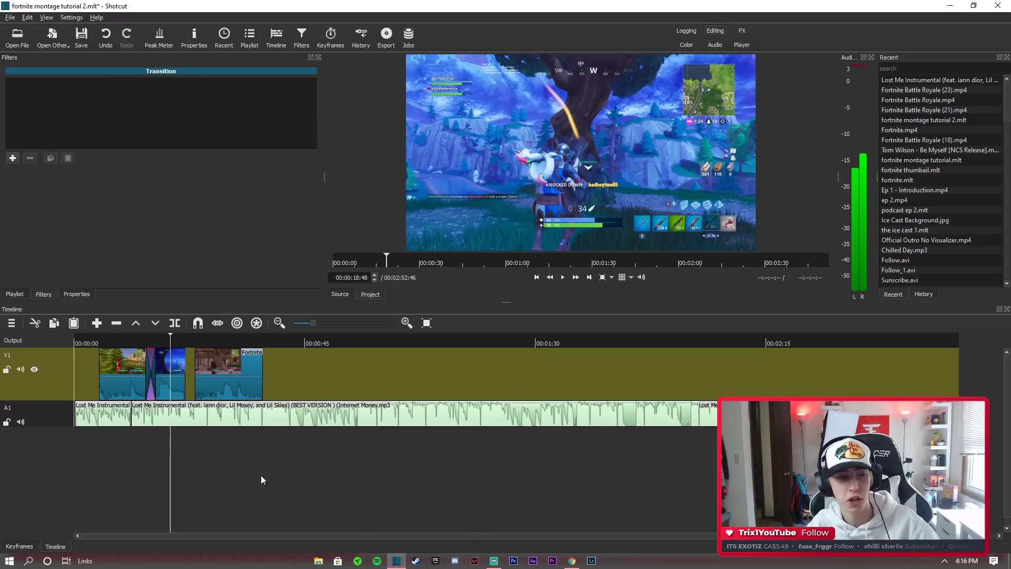
left_click(78, 294)
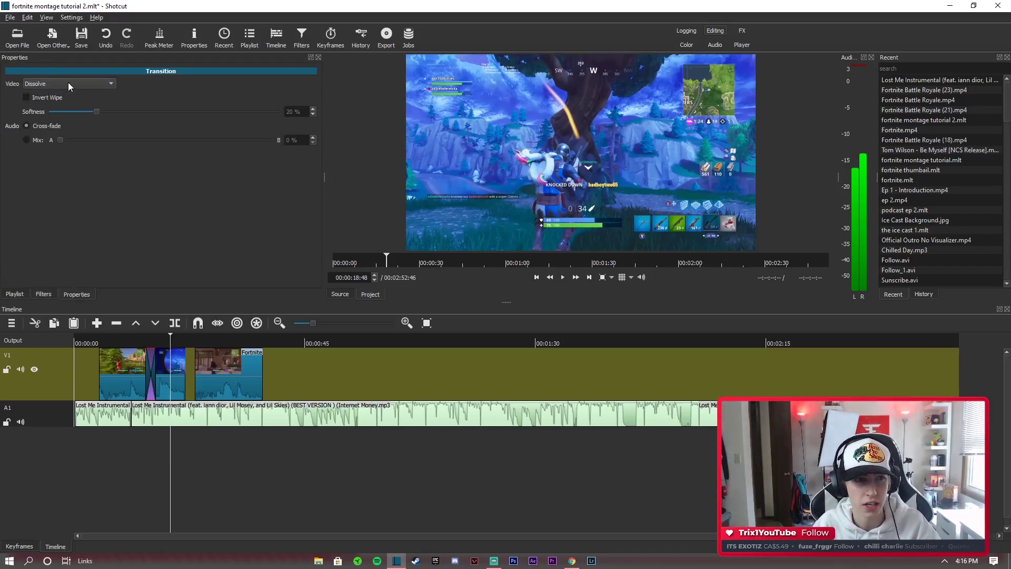
left_click(112, 83)
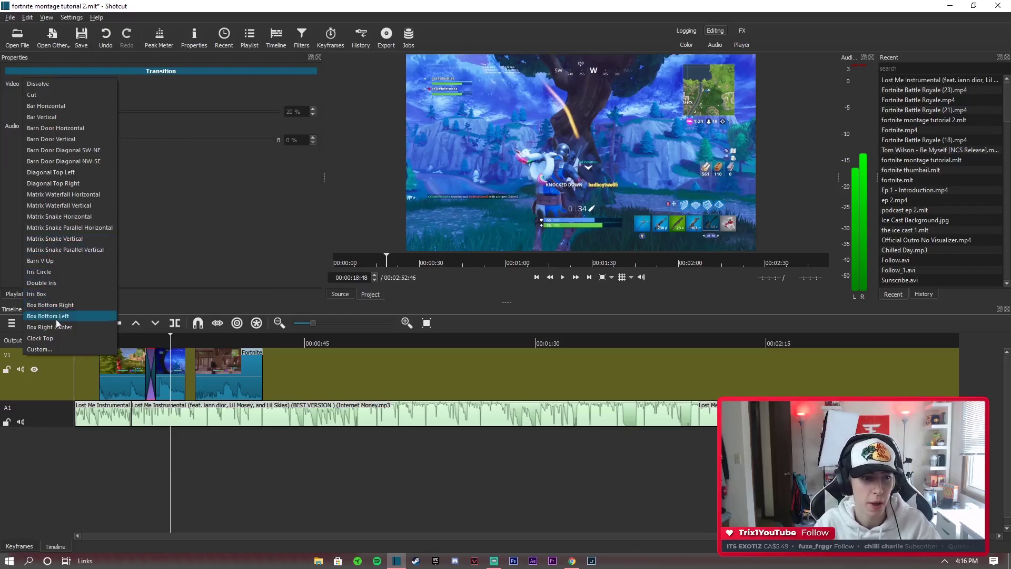
left_click(55, 294)
Step: Preview the Iris Box transition by playing the montage from about 00:00:04
left_click(108, 337)
left_click_drag(102, 337, 95, 337)
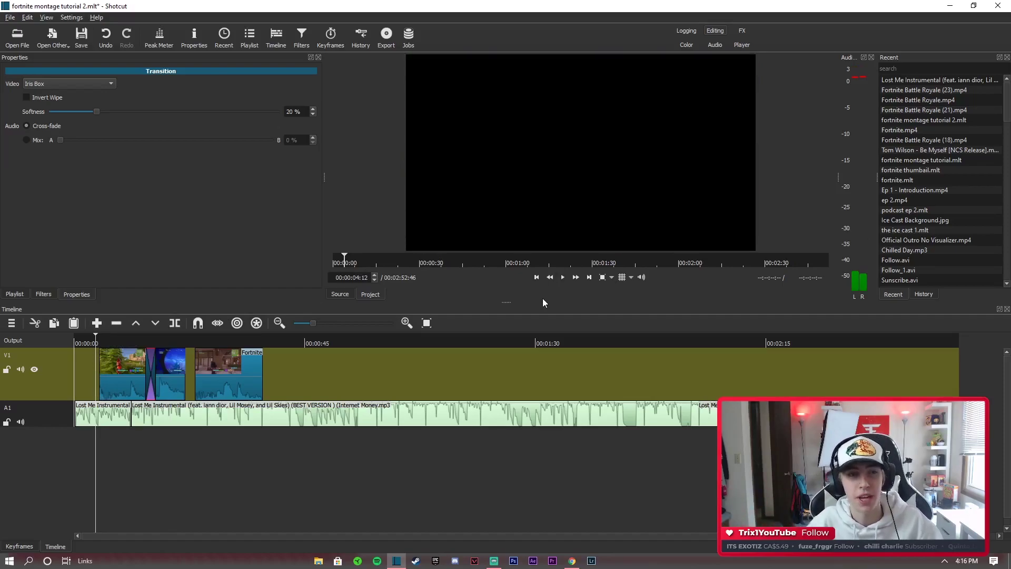
left_click(564, 278)
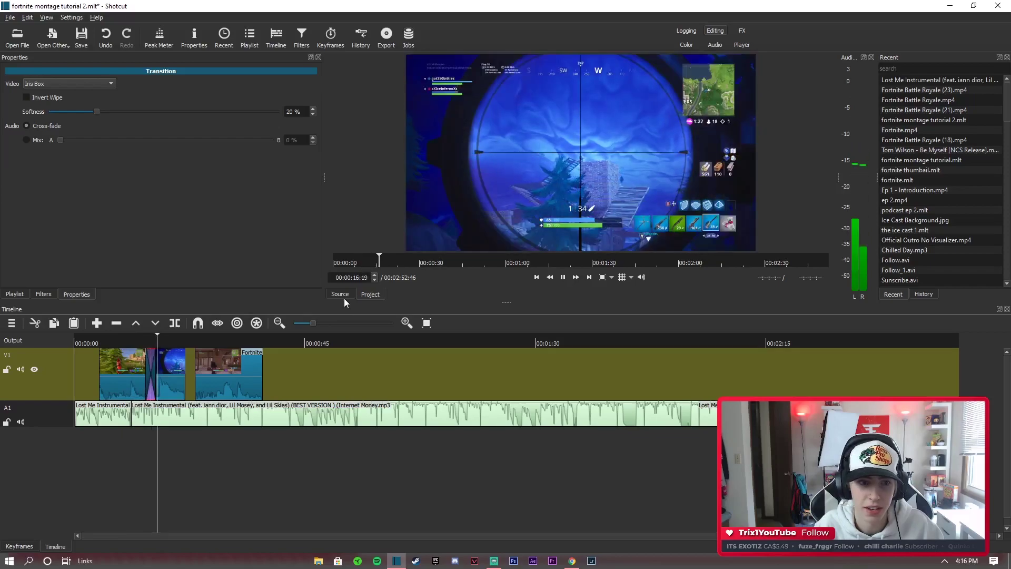
key("space")
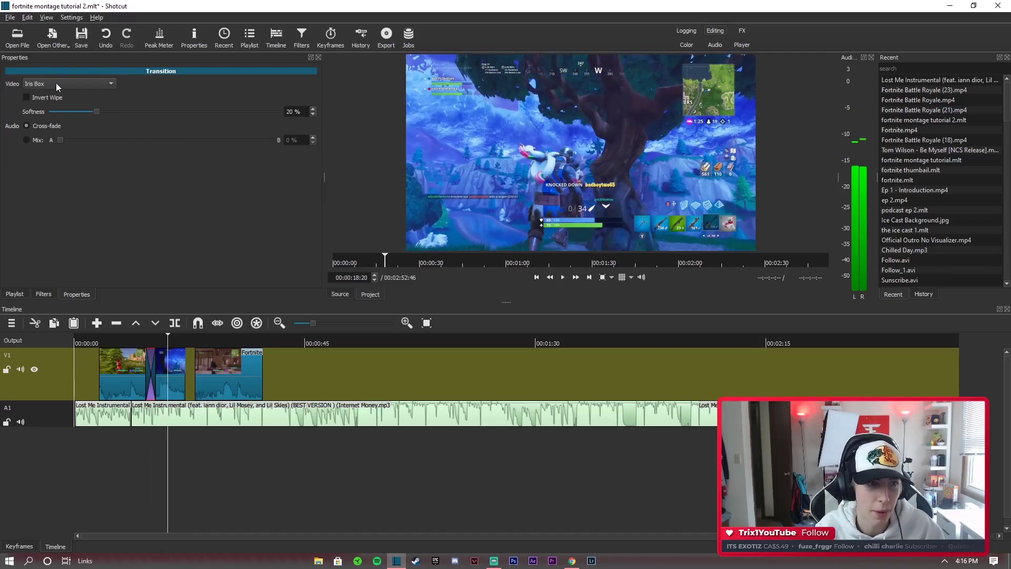
left_click(56, 83)
left_click(131, 176)
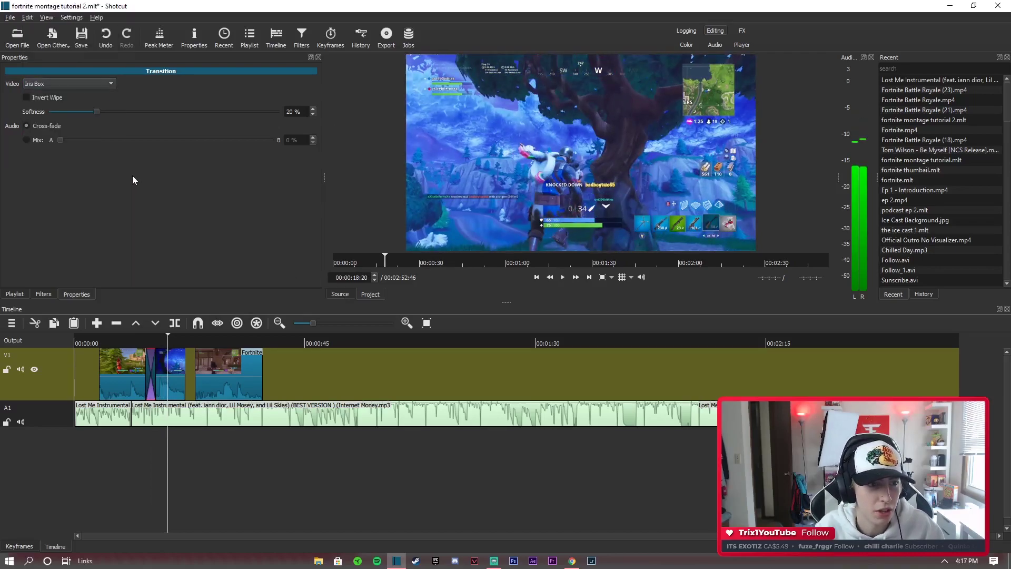
Step: Undo the added transition, try moving the second gameplay clip again, and undo that attempt
left_click(28, 17)
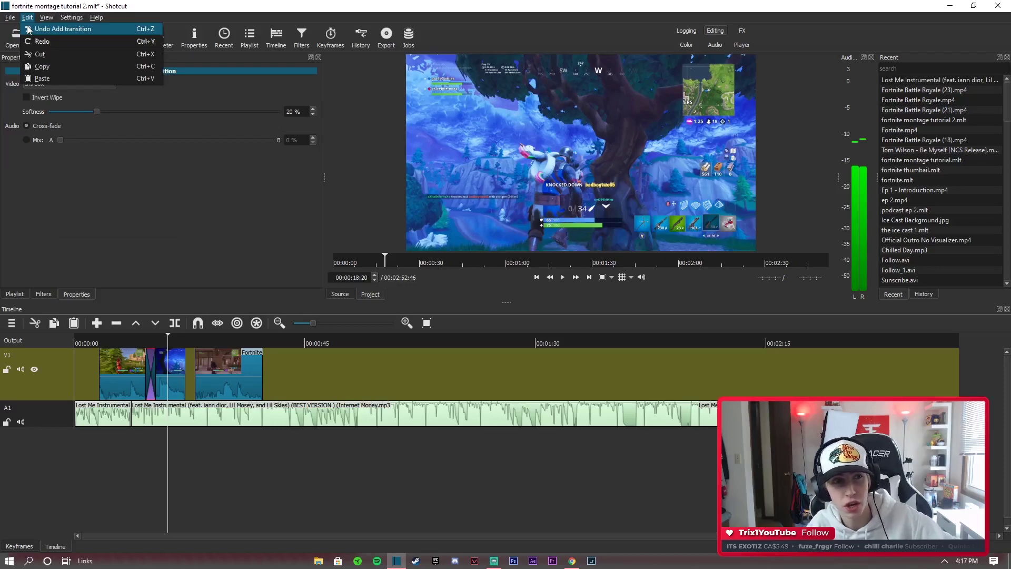
left_click(33, 28)
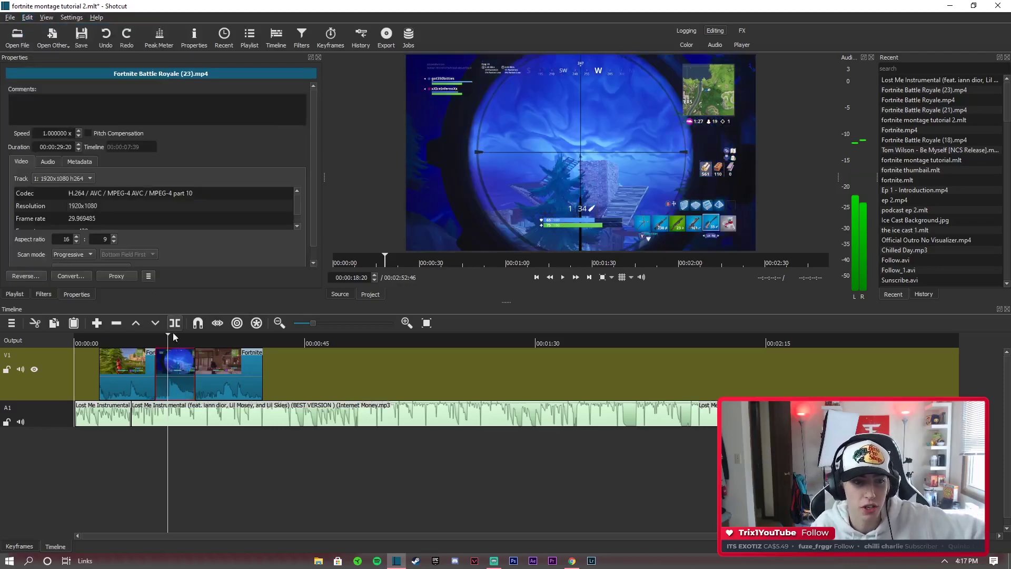
left_click_drag(174, 372, 167, 377)
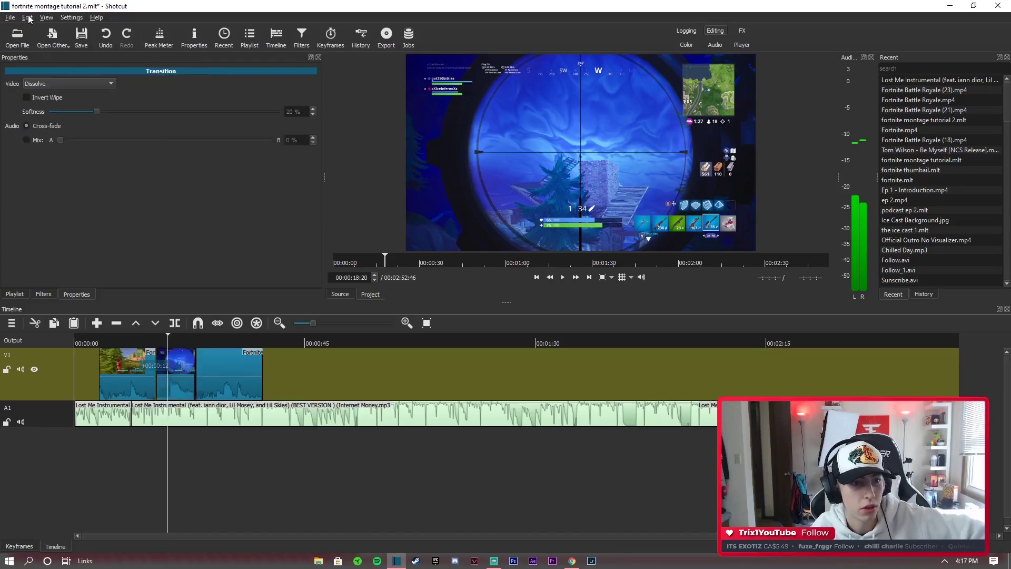
left_click(28, 19)
left_click(42, 30)
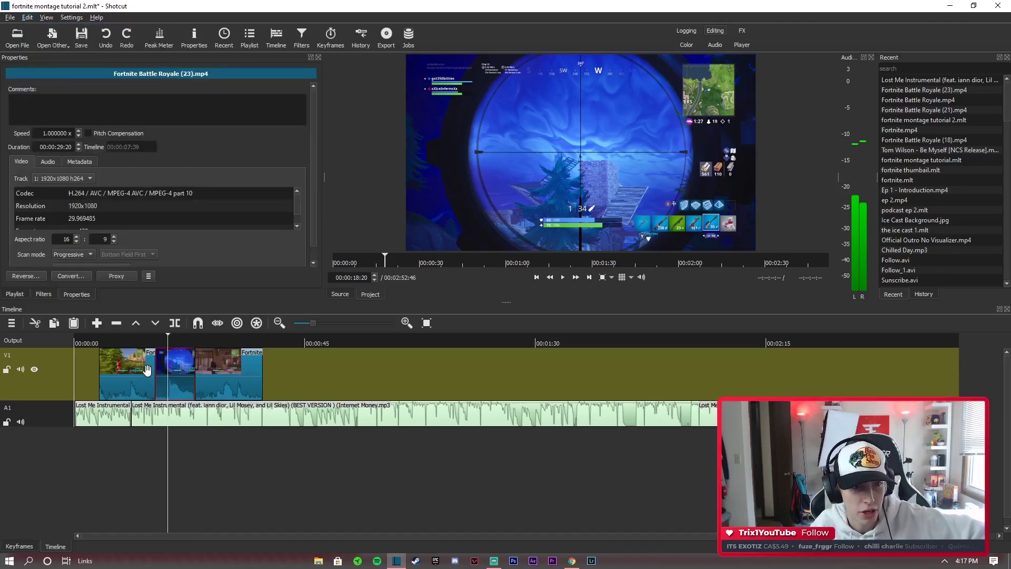
Step: Shorten the first gameplay clip to end at about 00:00:14 and overlap the second clip onto it to create a transition
left_click(125, 365)
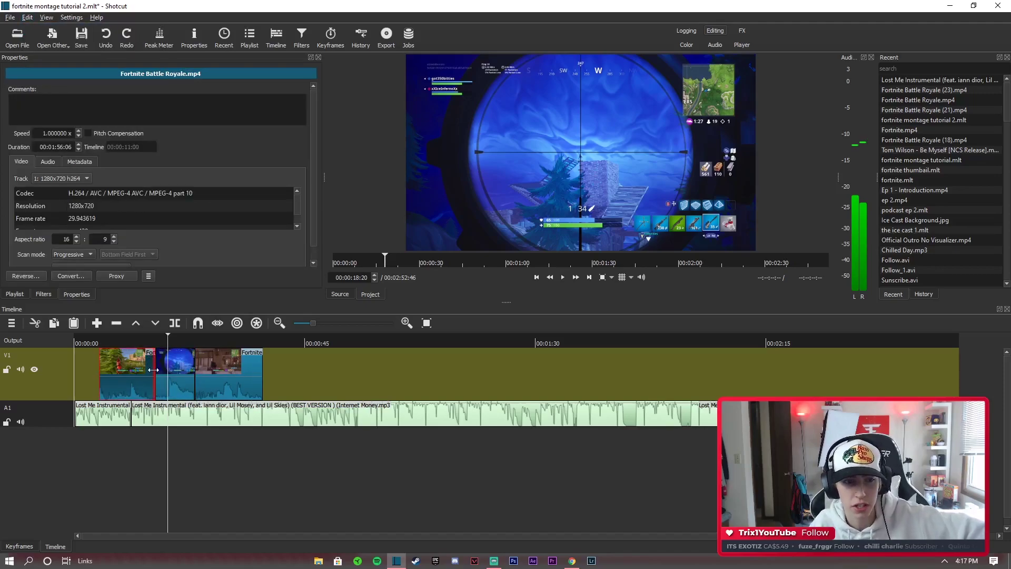
left_click_drag(146, 371, 139, 371)
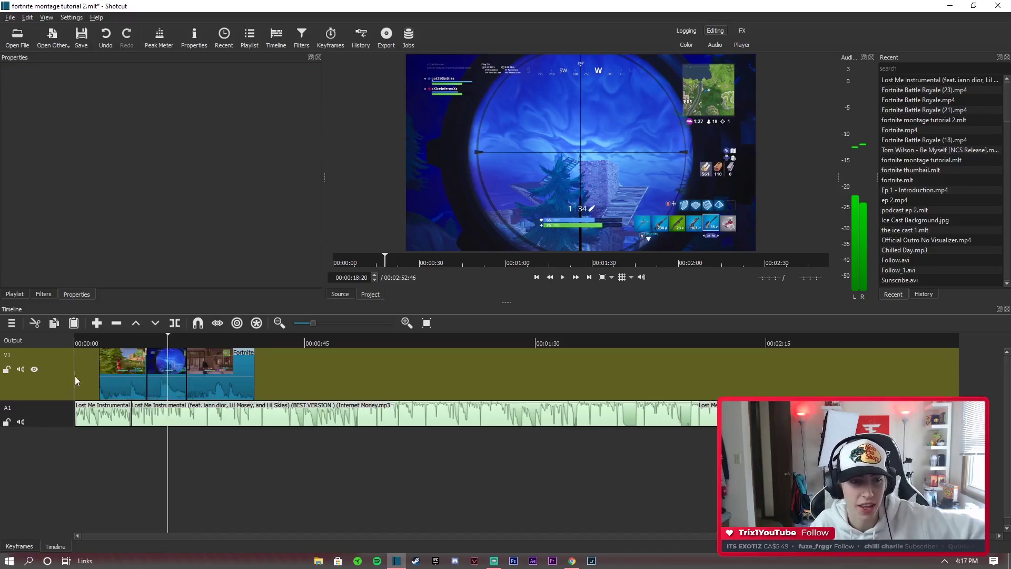
left_click(156, 378)
left_click_drag(156, 376, 180, 378)
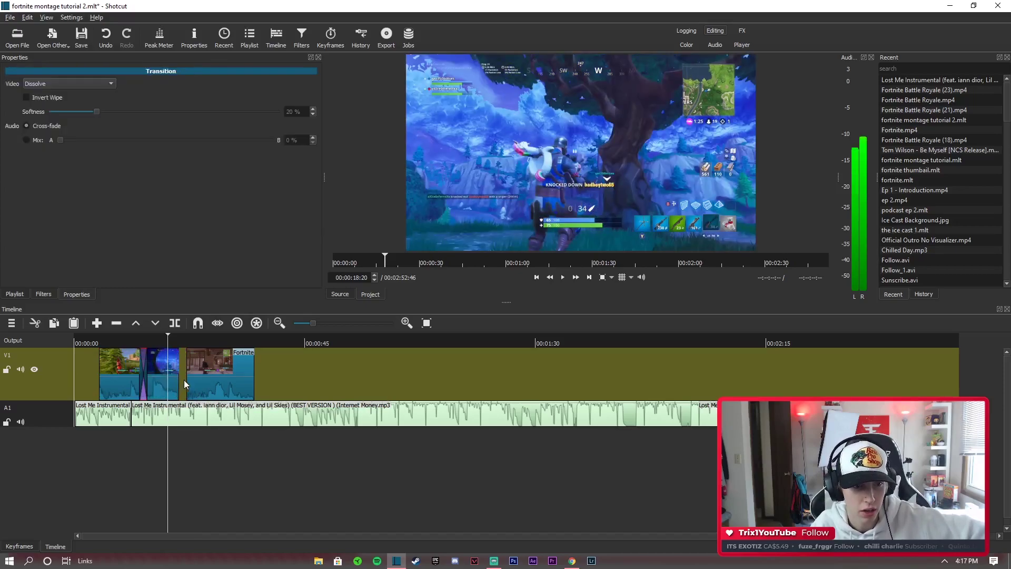
Step: Remove the gap before the third gameplay clip and set the transition's video type to Barn V Up
right_click(184, 380)
left_click(192, 385)
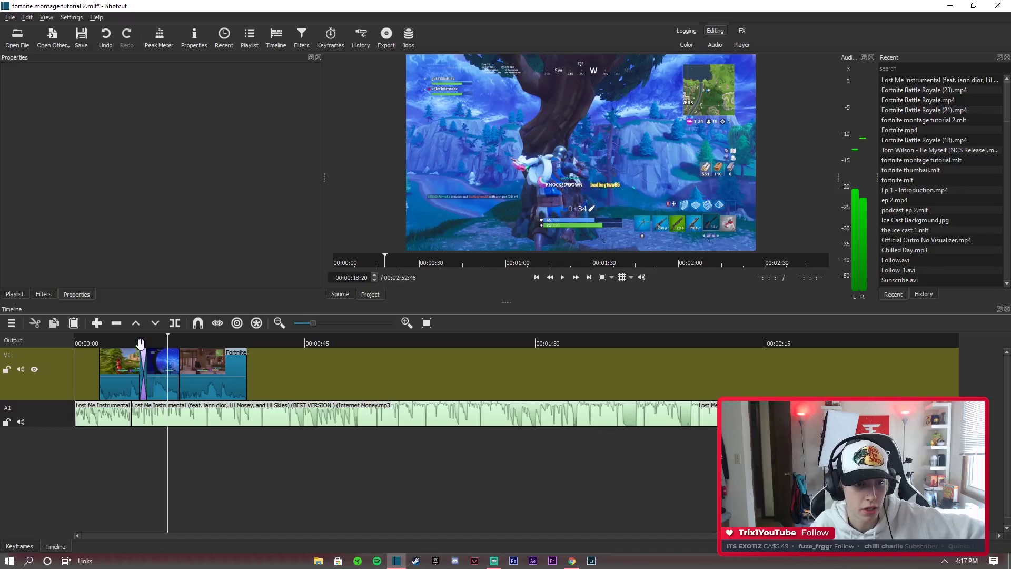
left_click(142, 368)
left_click(46, 85)
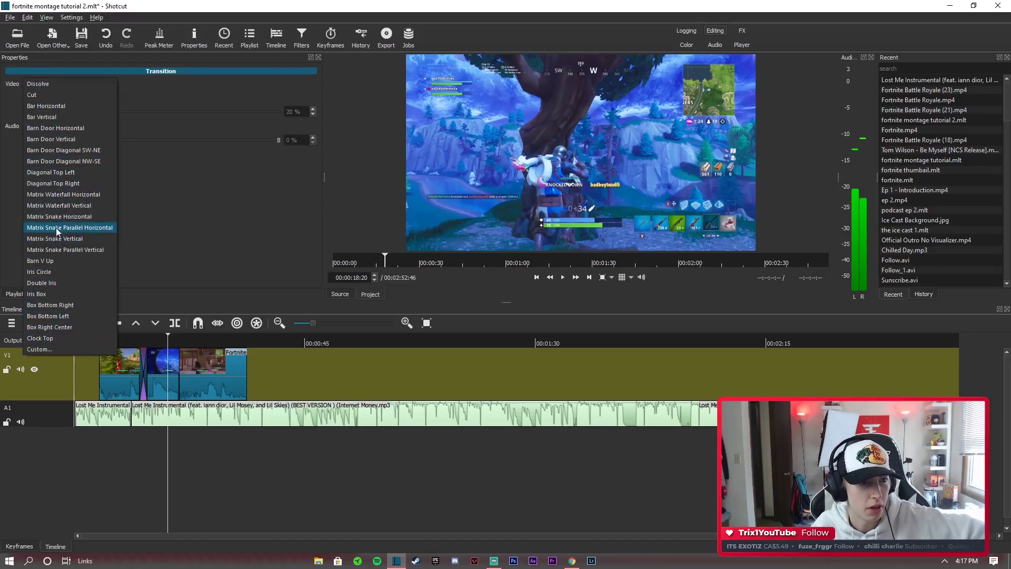
left_click(53, 260)
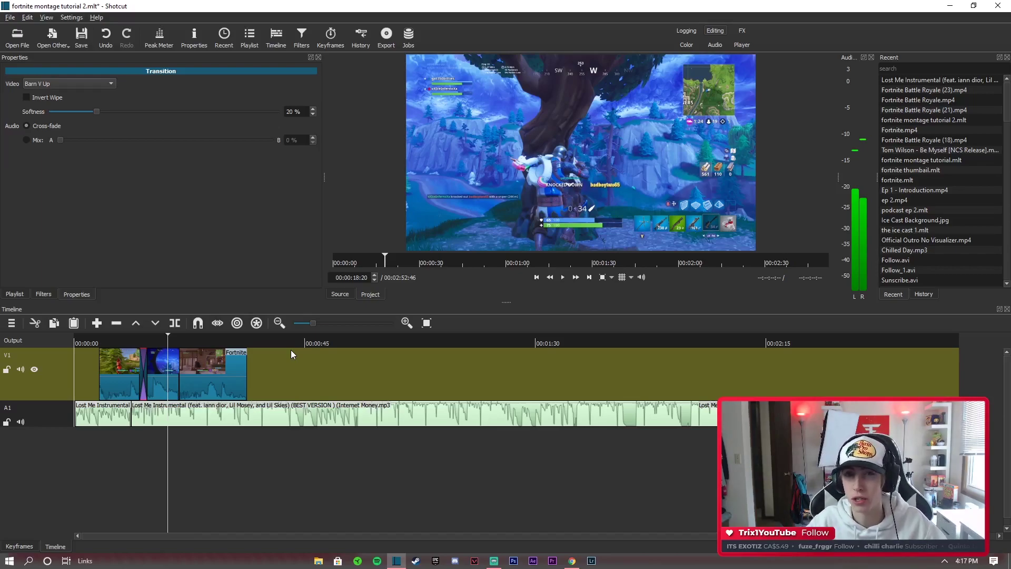
Step: Play back the second gameplay clip through to the start of the third clip
left_click(151, 344)
left_click(563, 278)
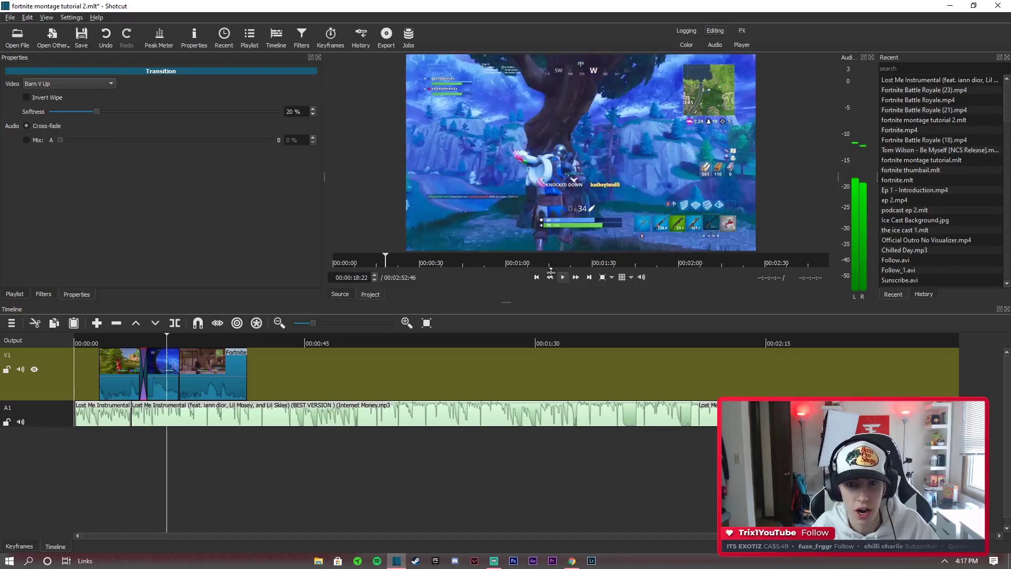
left_click(563, 277)
left_click(563, 278)
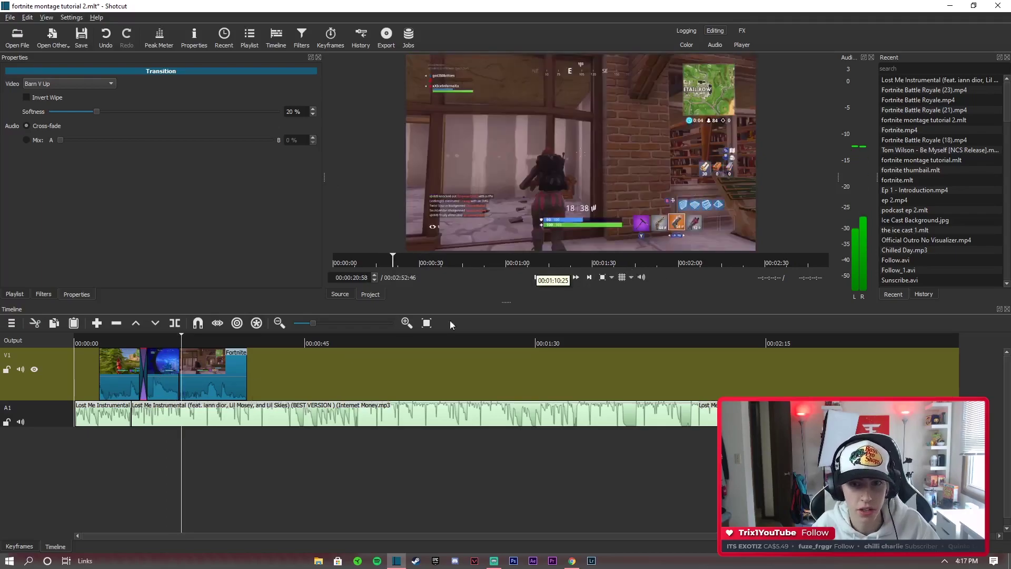
Step: Find the start of the action in the third gameplay clip and split the clip at 00:00:24:27
left_click(192, 344)
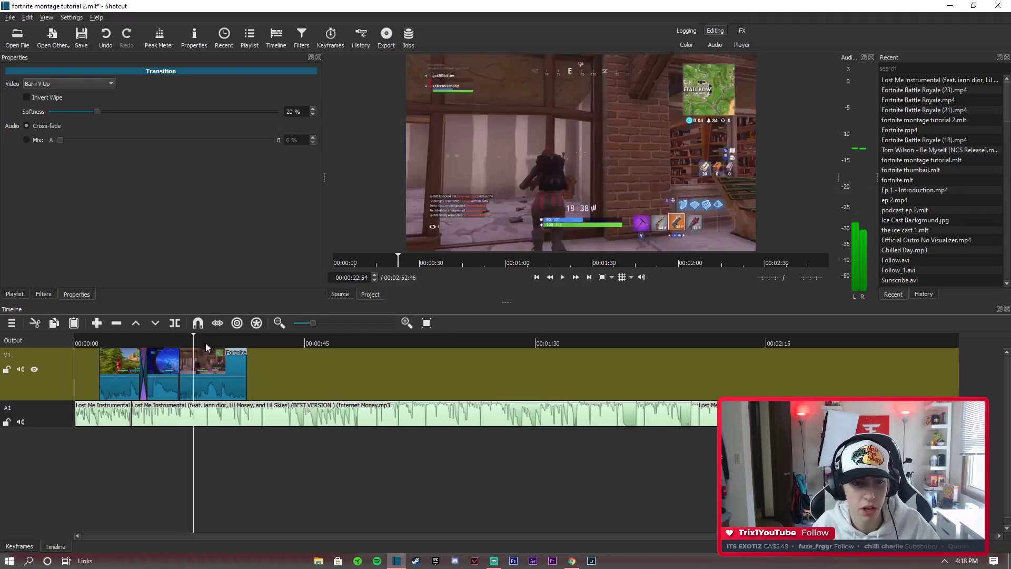
left_click(207, 341)
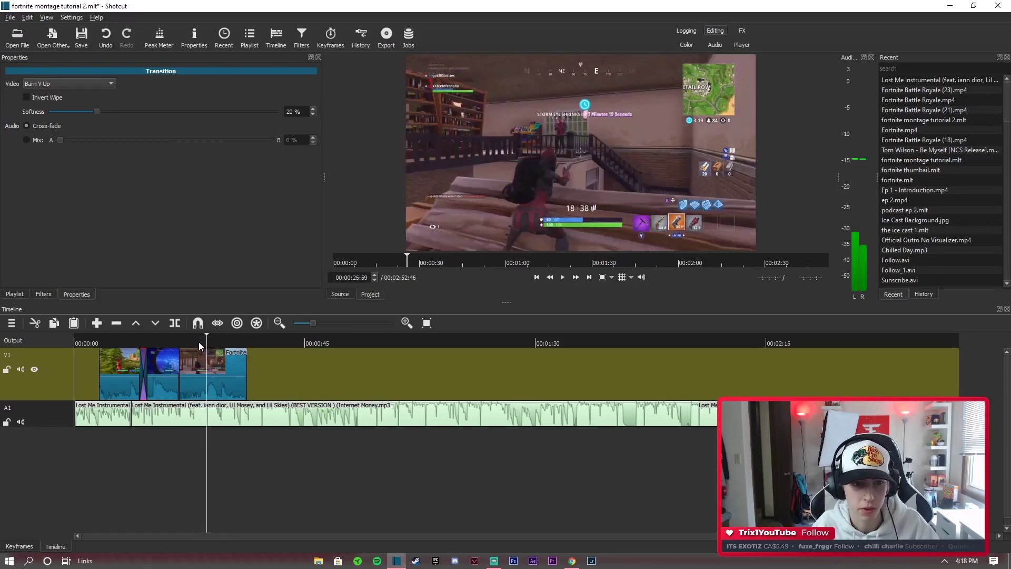
left_click(203, 343)
left_click(199, 343)
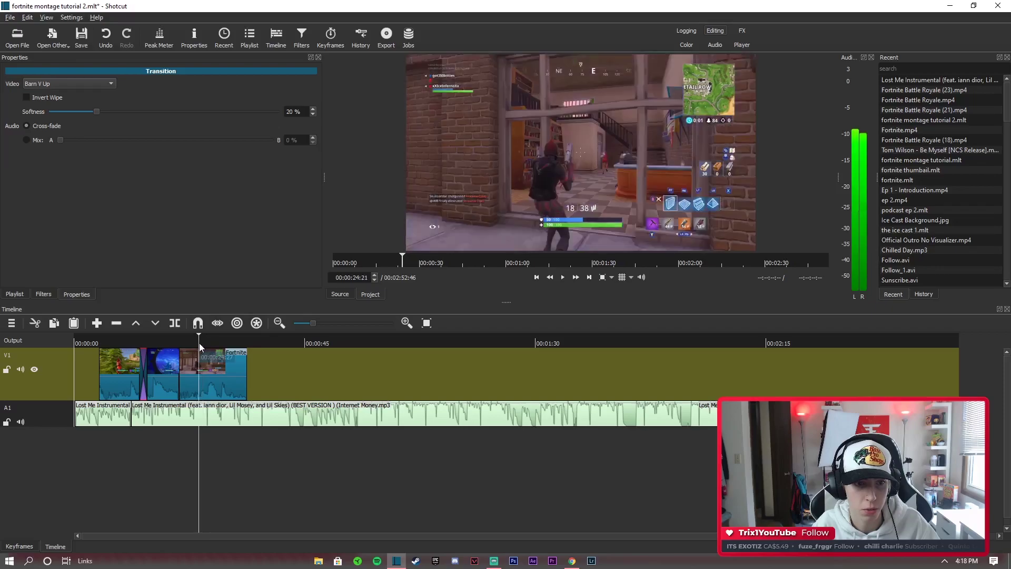
left_click(210, 387)
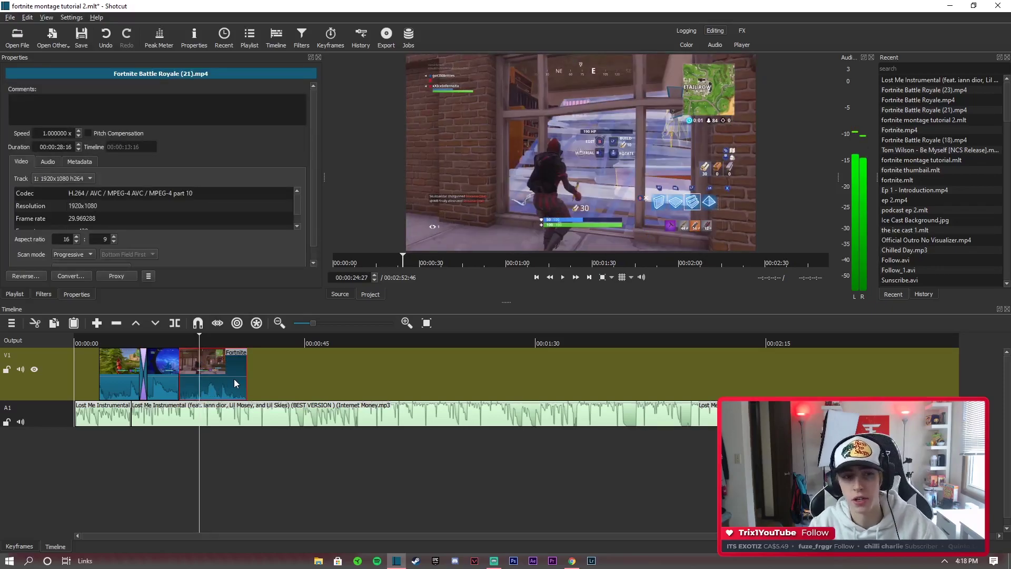
key("s")
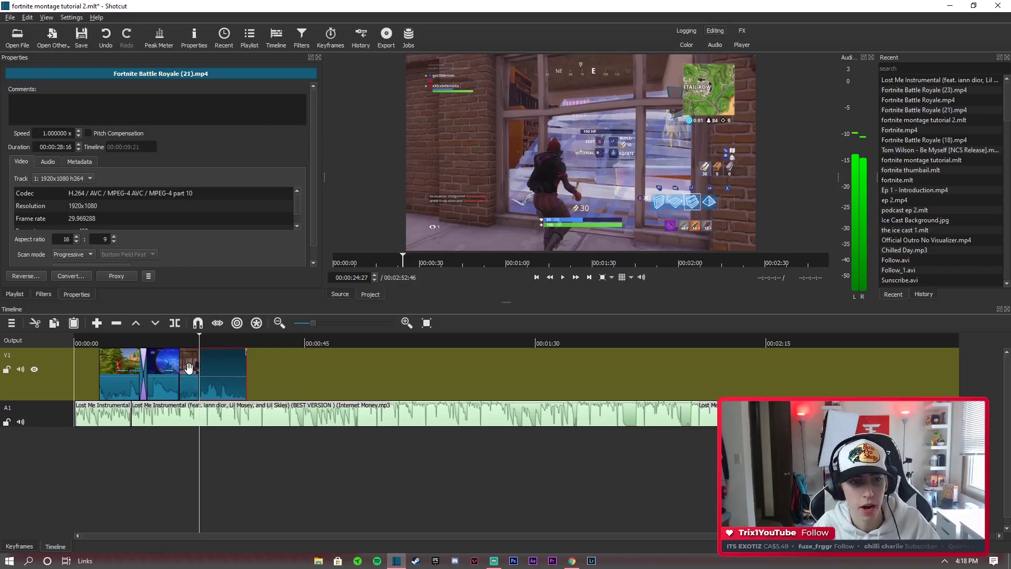
Step: Lift out the front part of the split third clip and remove the gap it leaves
left_click(188, 367)
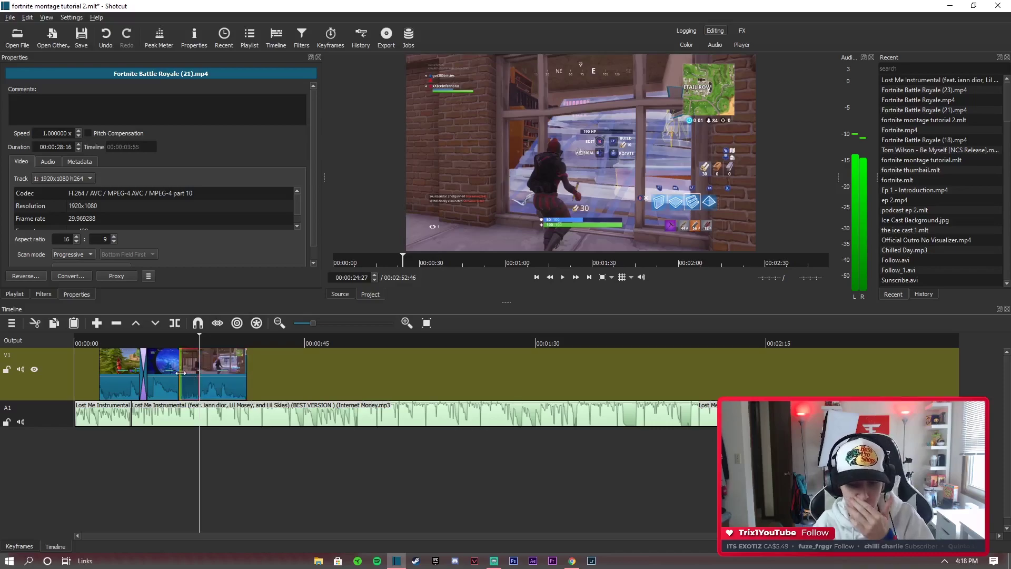
key("z")
right_click(184, 368)
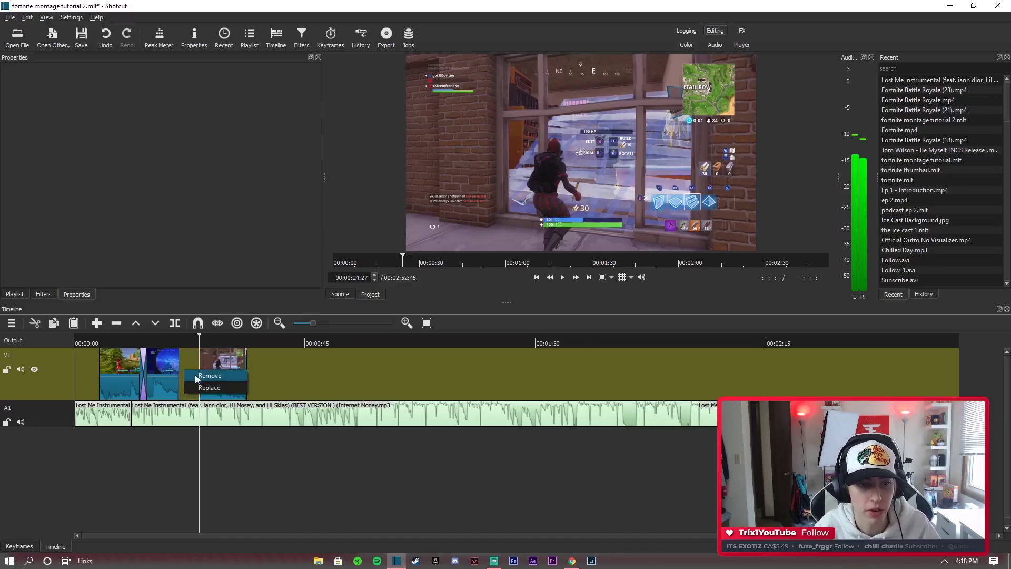
left_click(195, 374)
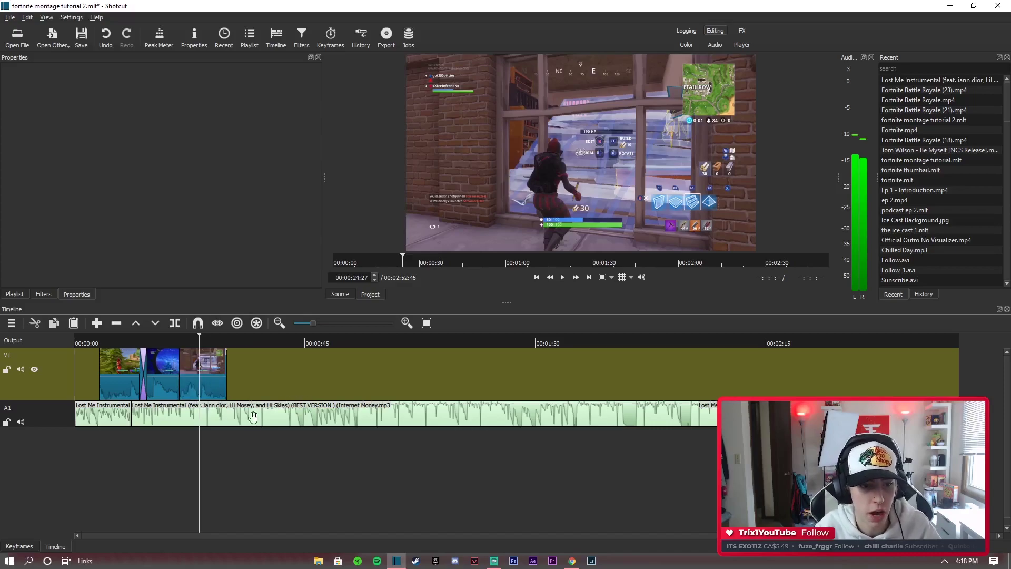
Step: Overlap the third gameplay clip onto the second to create a transition, and set its video type to Barn Door Vertical
left_click(200, 376)
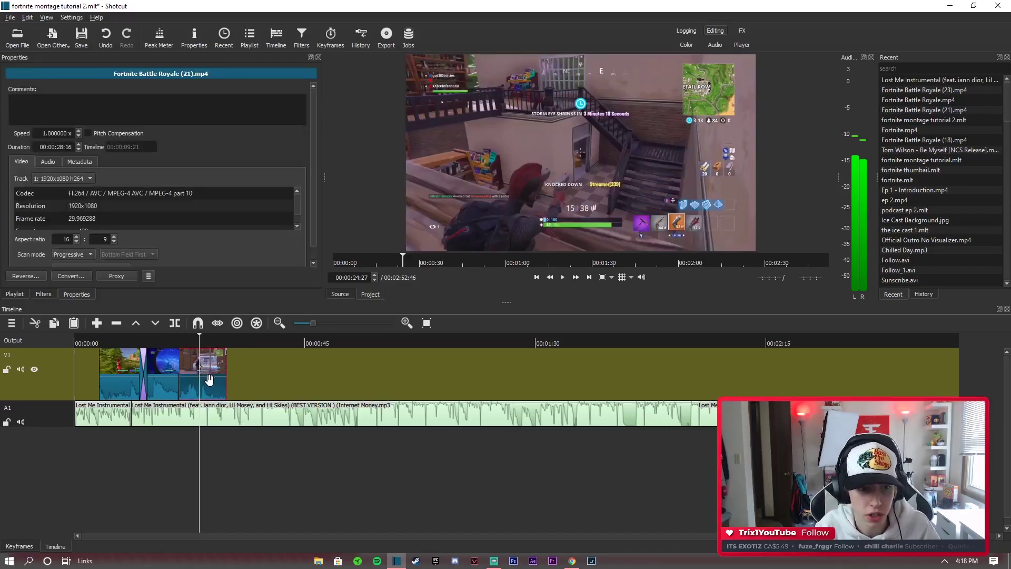
left_click_drag(206, 380, 197, 380)
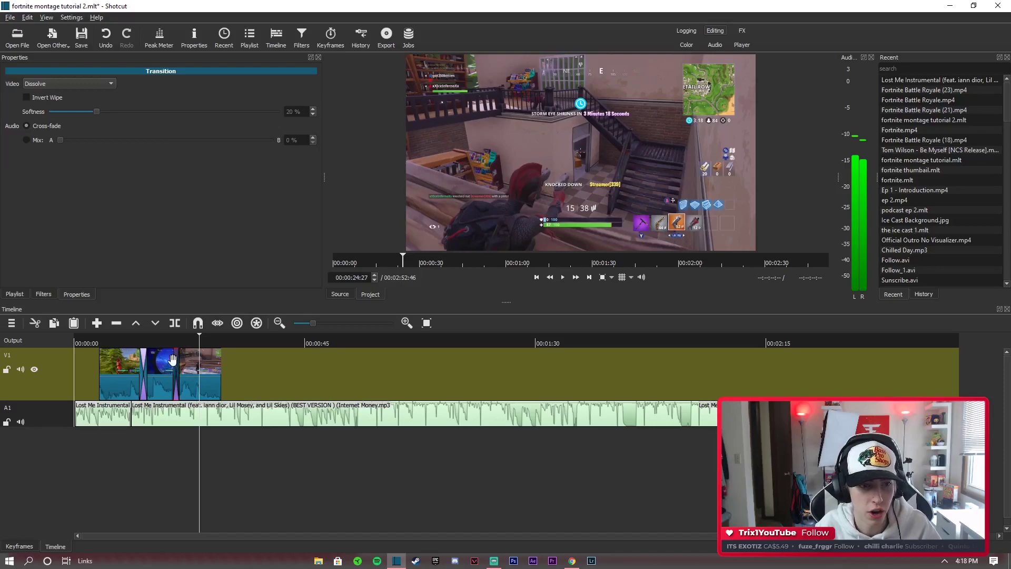
left_click(60, 83)
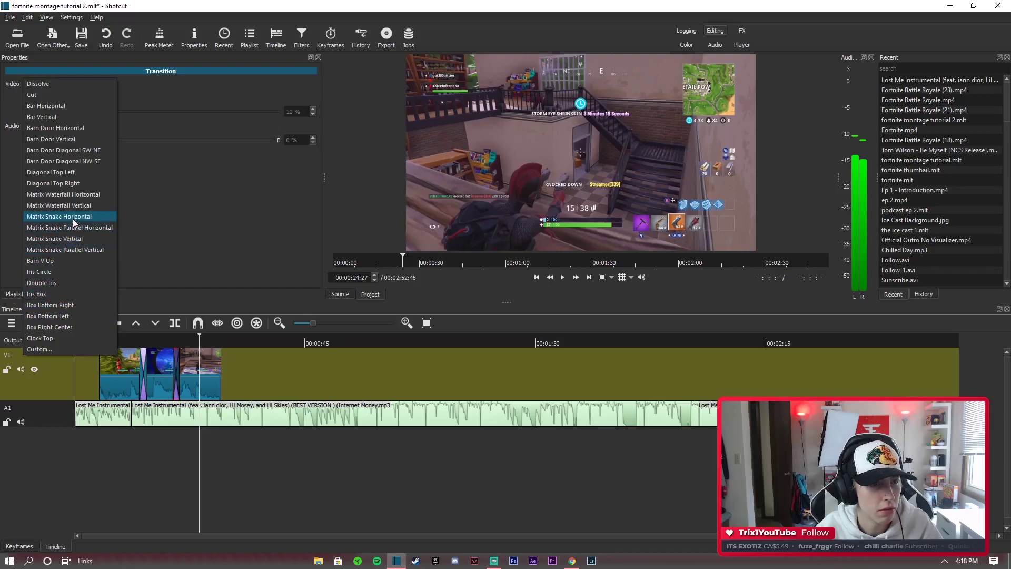
left_click(71, 139)
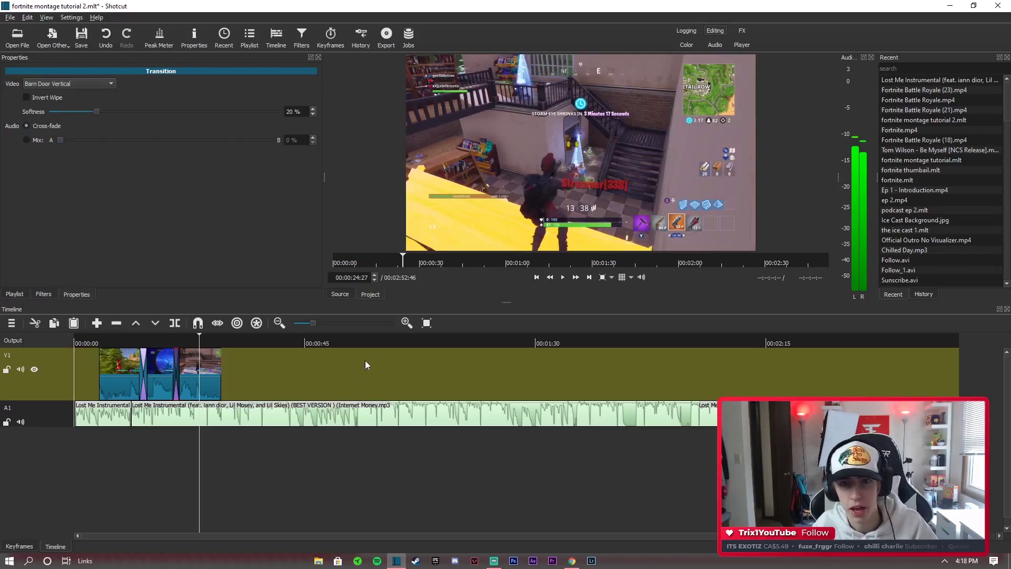